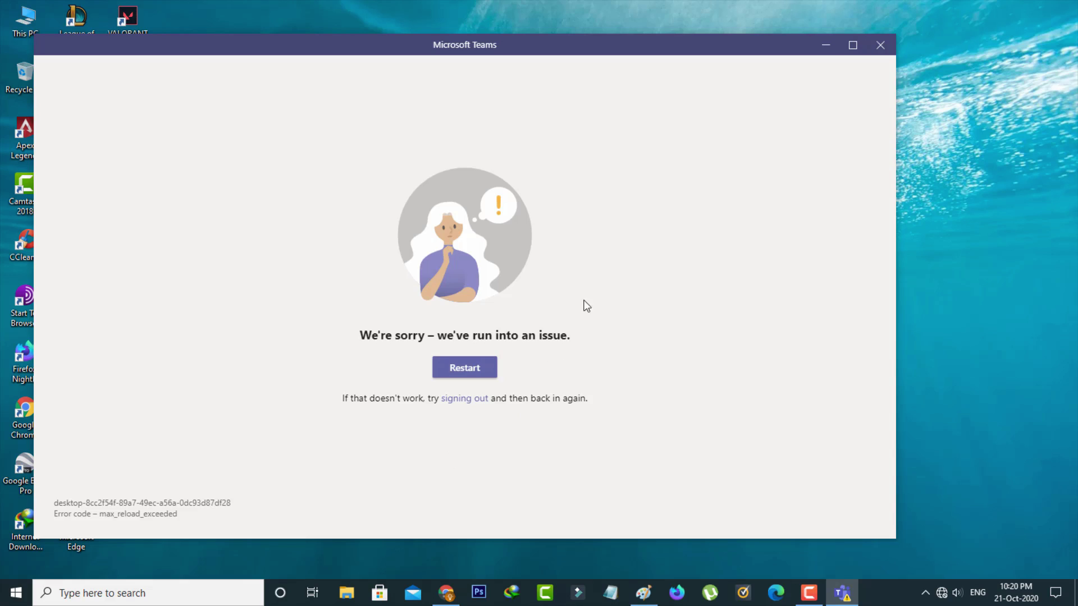
Step: Minimize the Teams error window and end the Microsoft Teams task in Task Manager, closing Task Manager when done
click(827, 45)
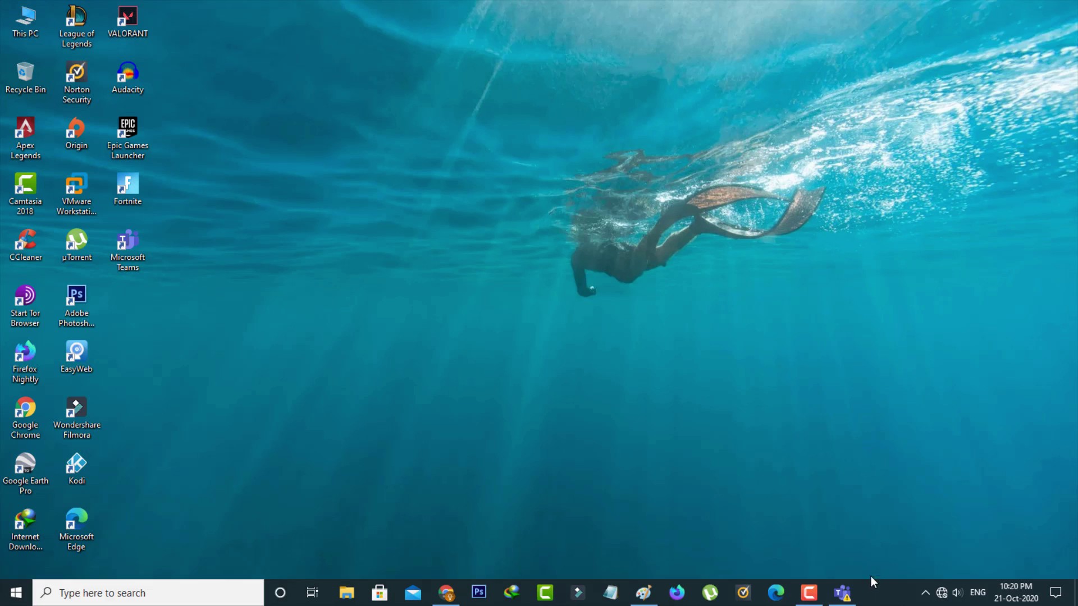
right_click(871, 596)
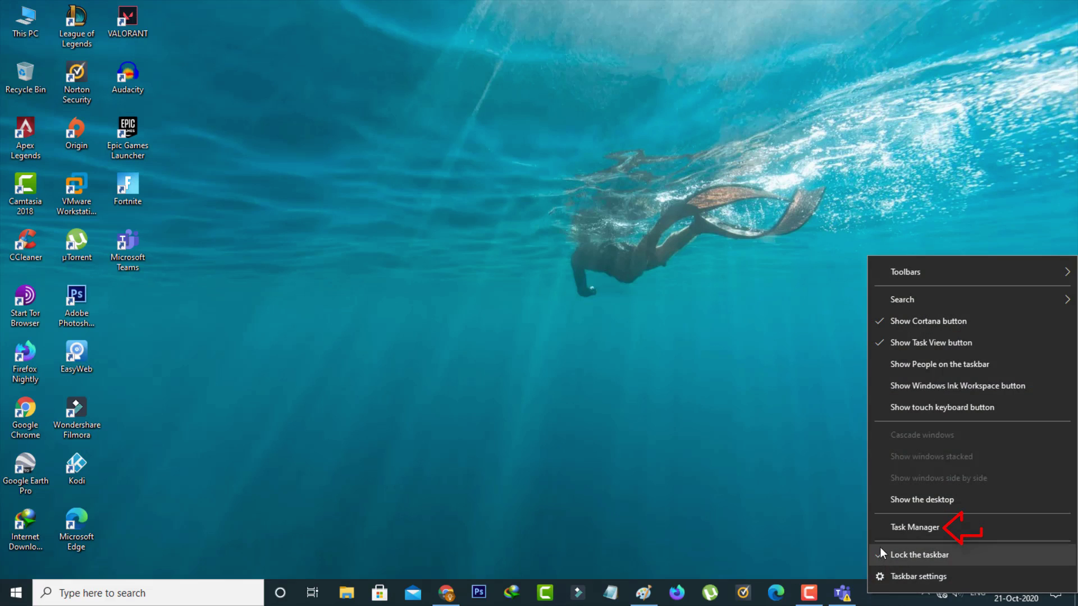
click(900, 528)
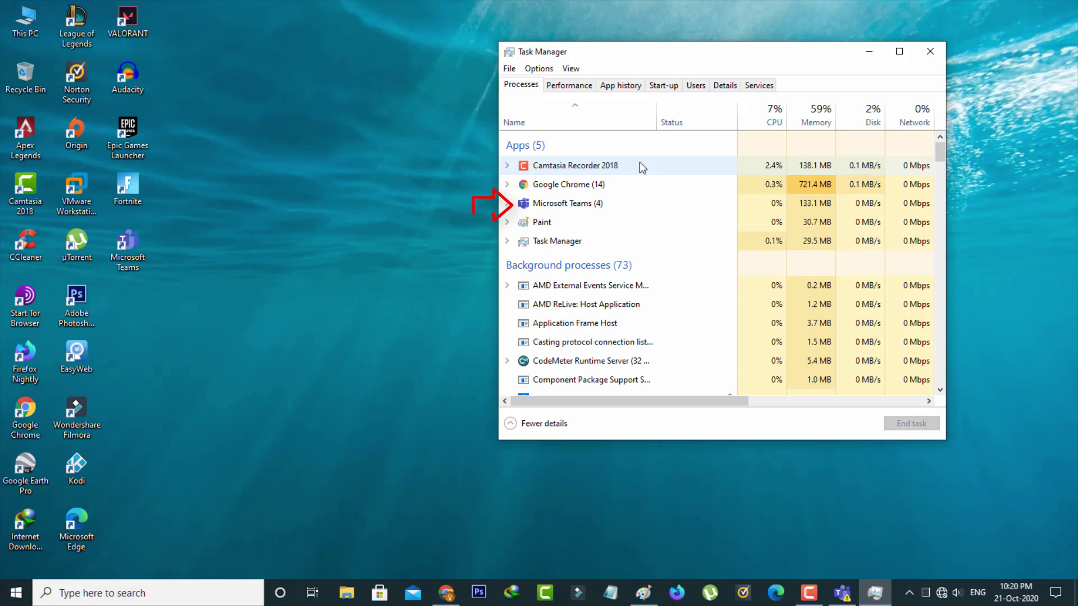
right_click(618, 206)
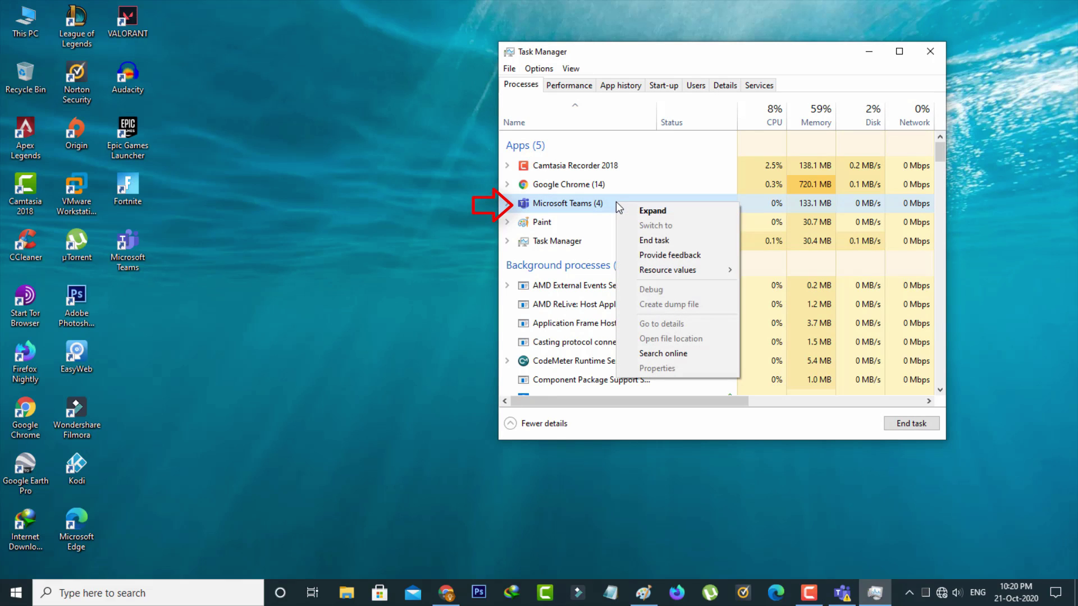
click(651, 240)
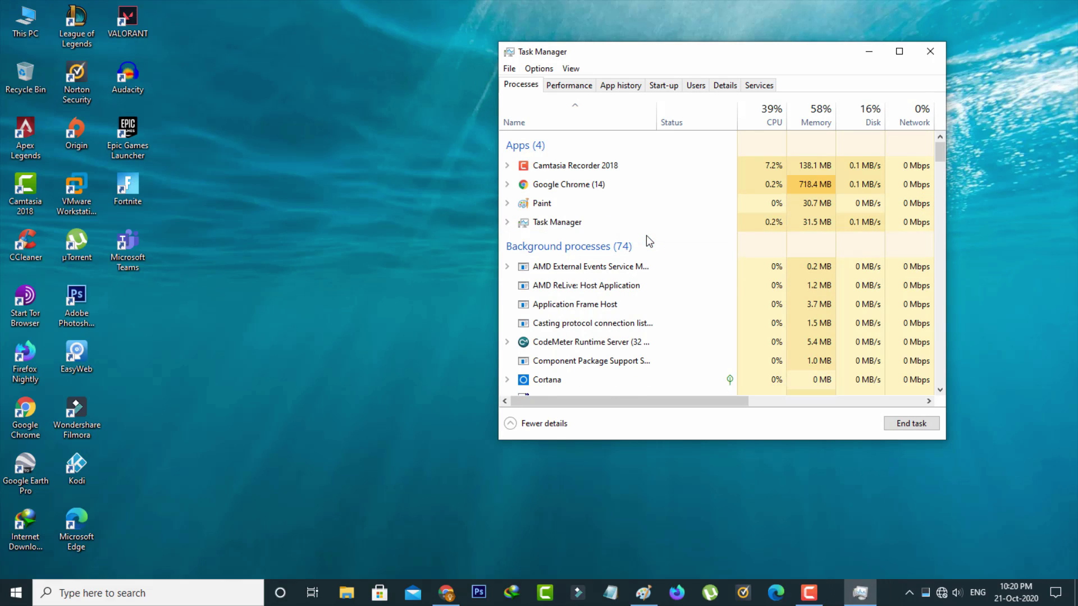
click(942, 51)
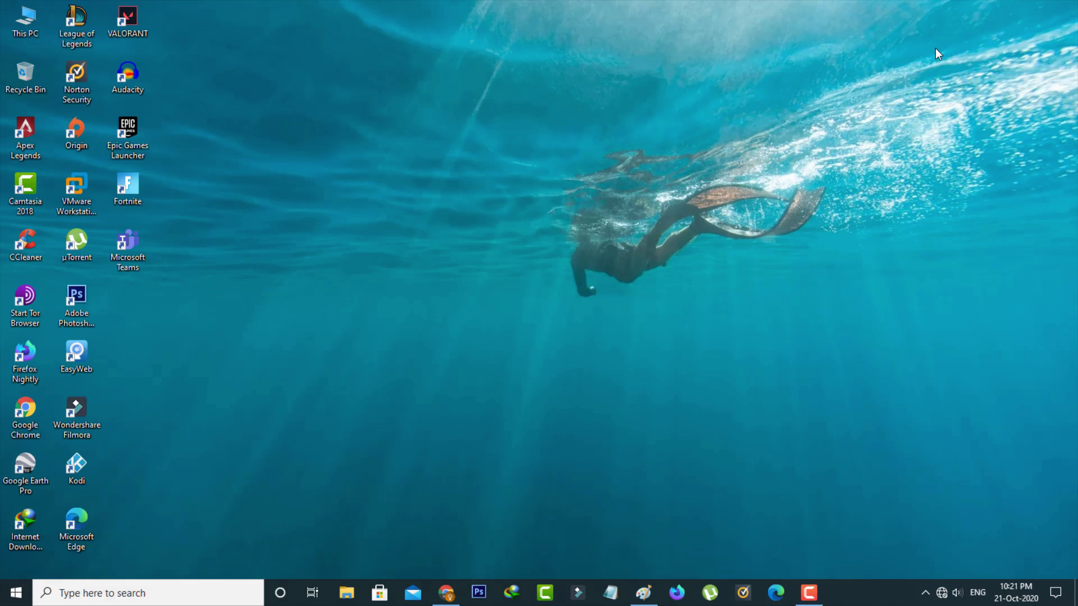
Step: Check the Access work or school page in the Windows account settings for connected accounts, and close Settings
click(16, 593)
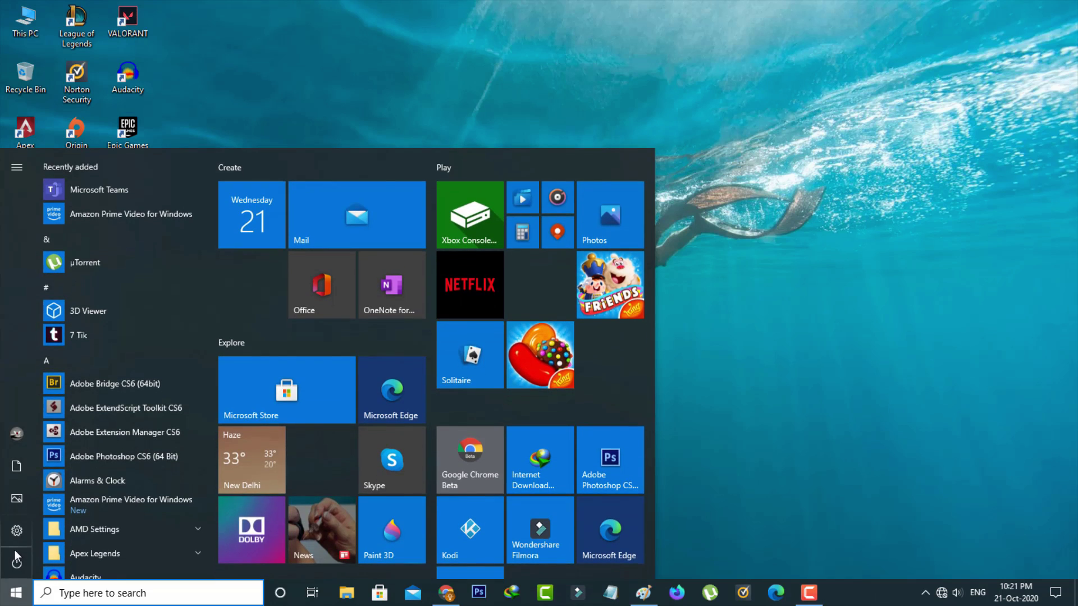
click(16, 530)
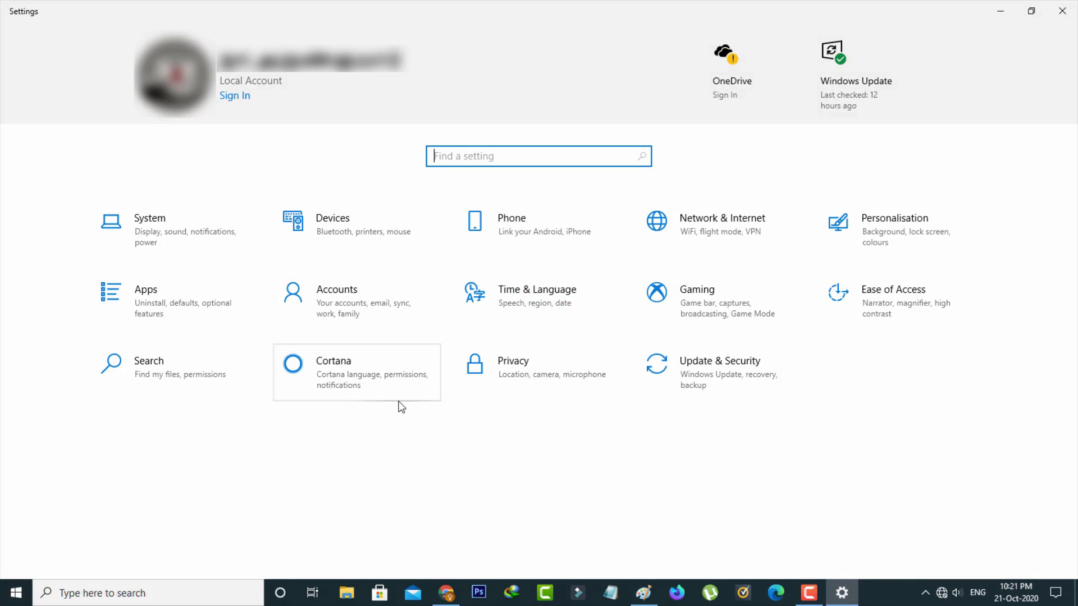
click(374, 309)
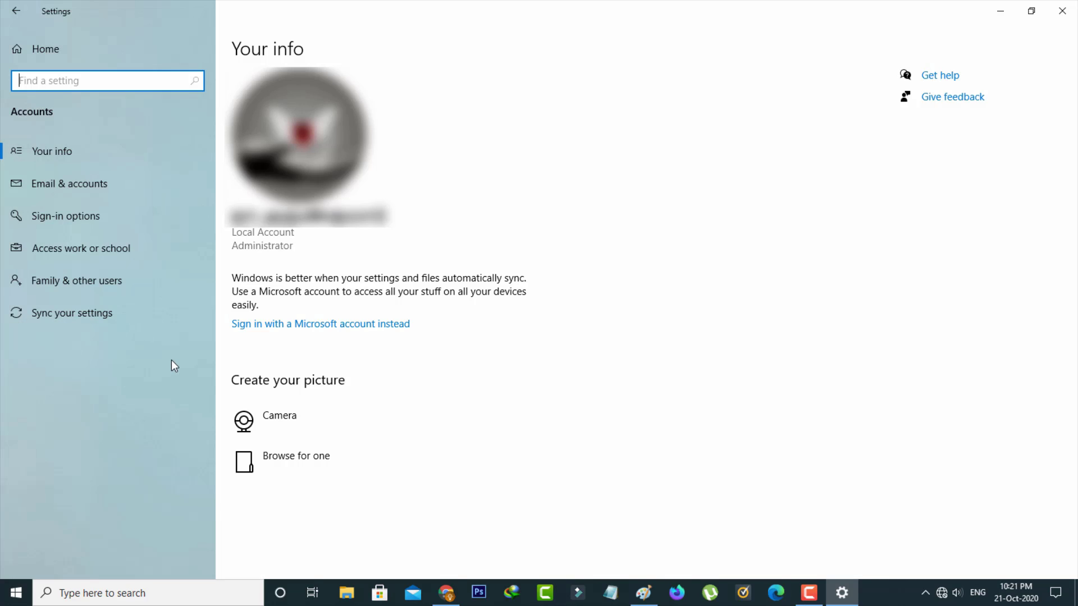
click(150, 251)
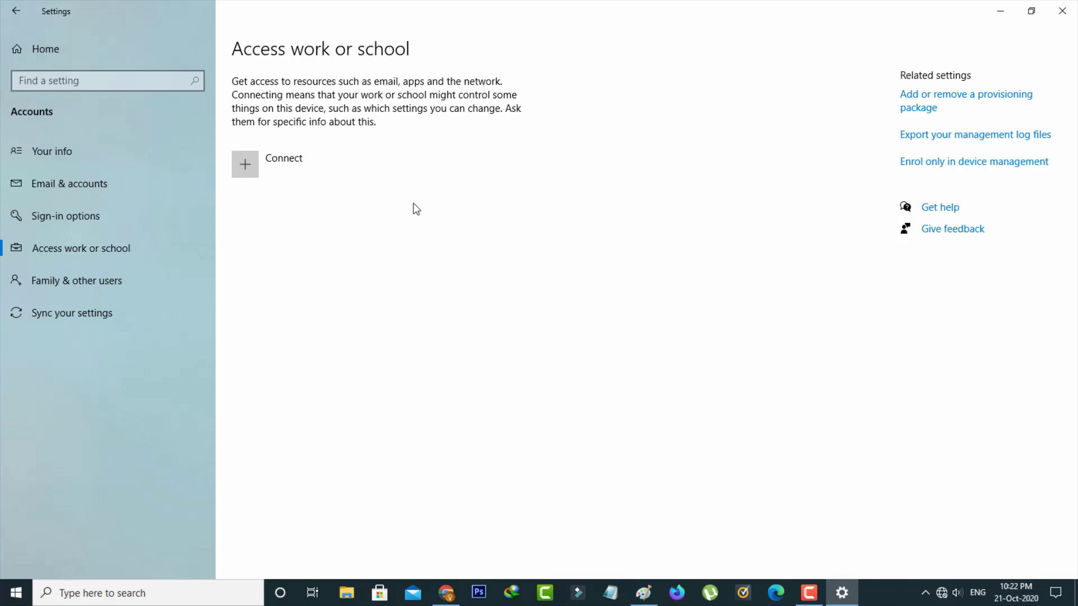
key(alt+F4)
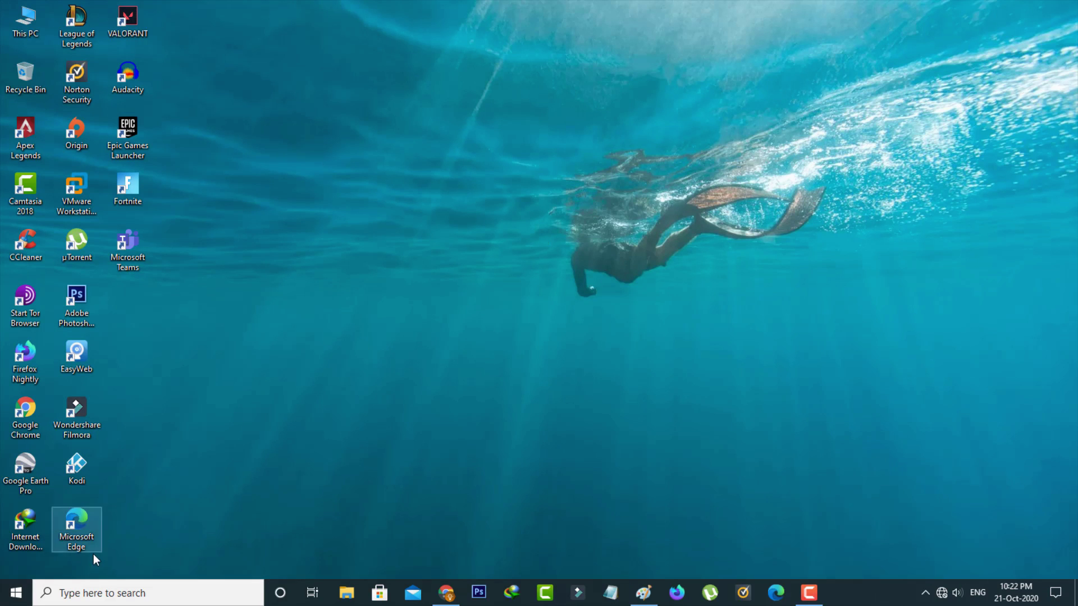
Step: Search Windows for %appdata%, open that folder, and go to the Teams folder inside Microsoft
click(126, 590)
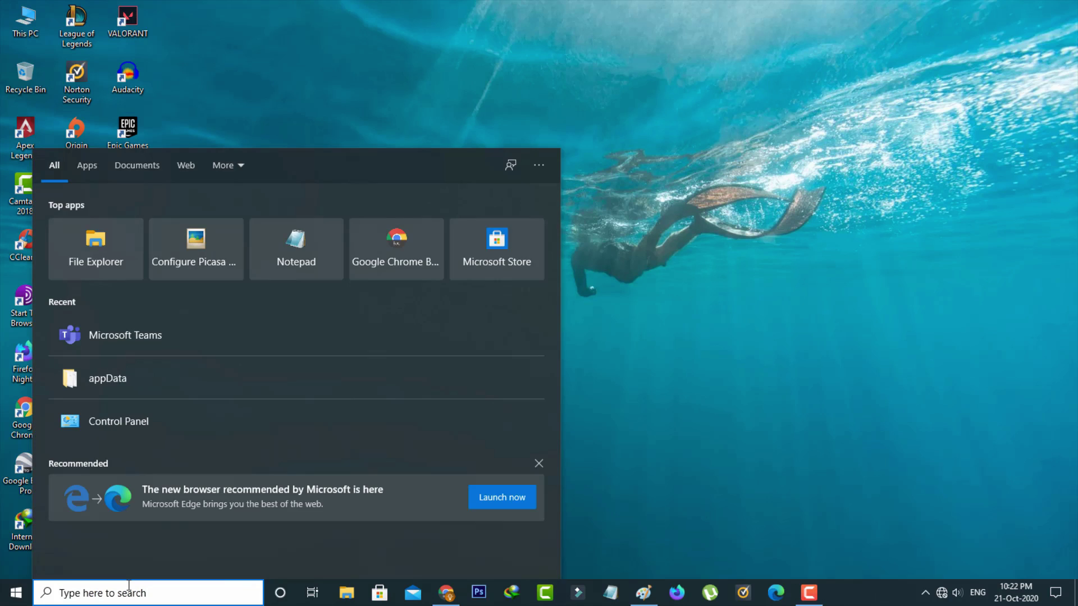
text(%app)
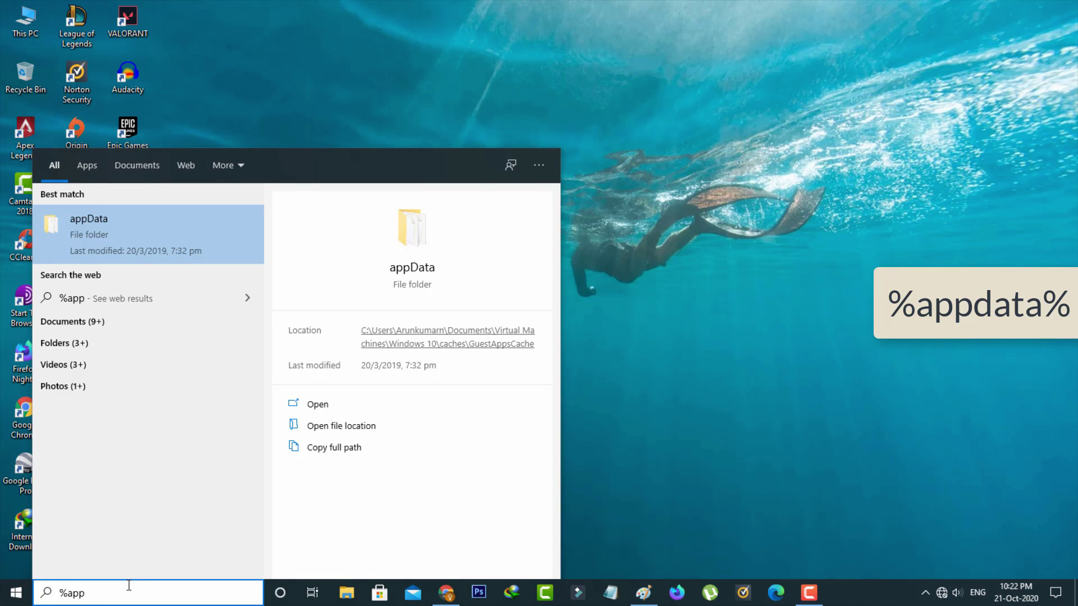
text(data%)
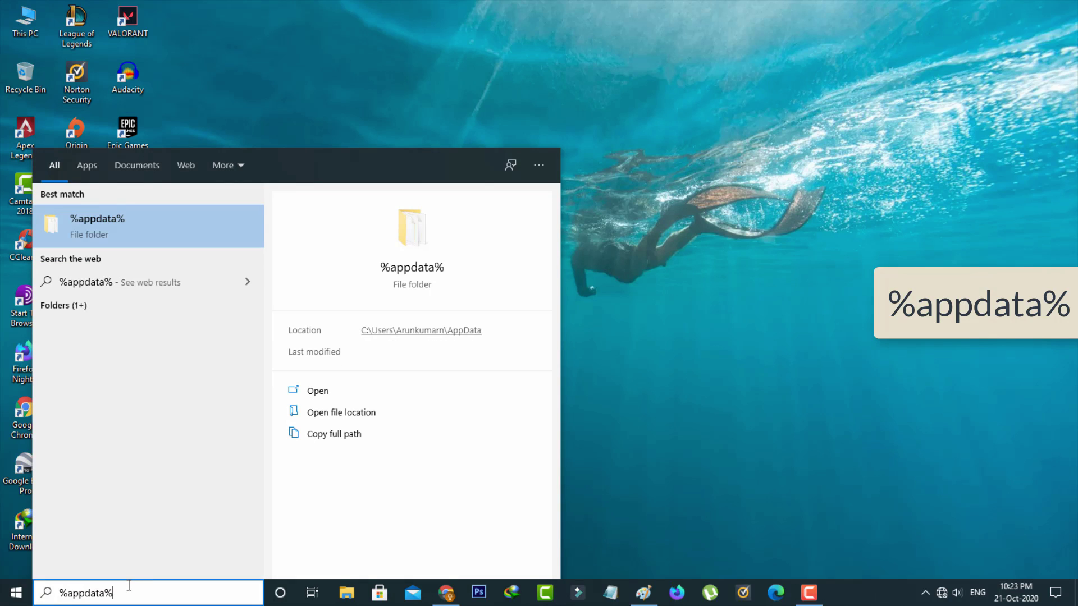
key(Return)
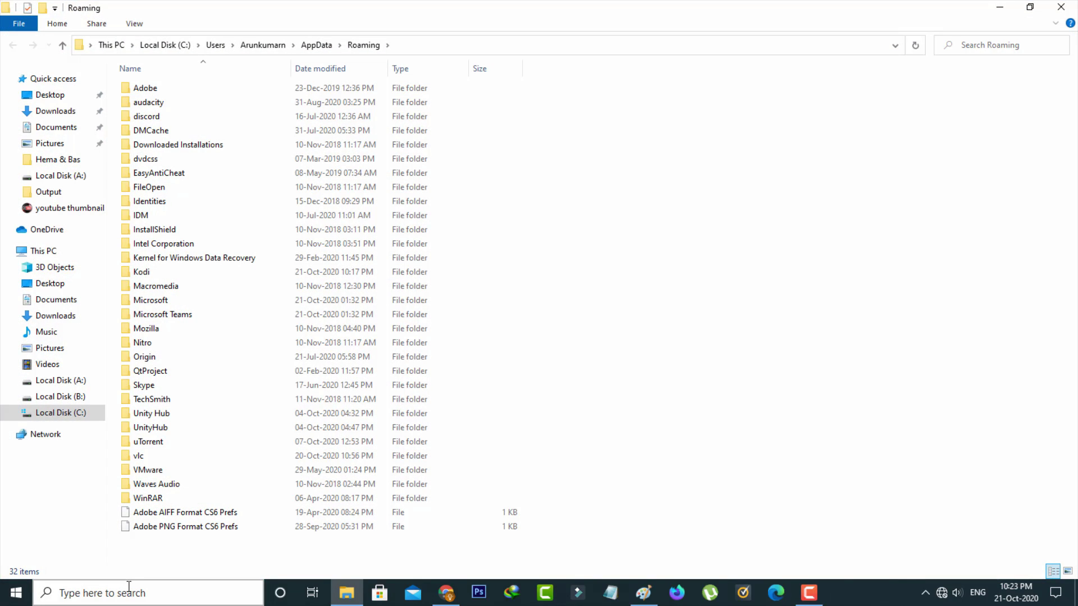
double_click(205, 303)
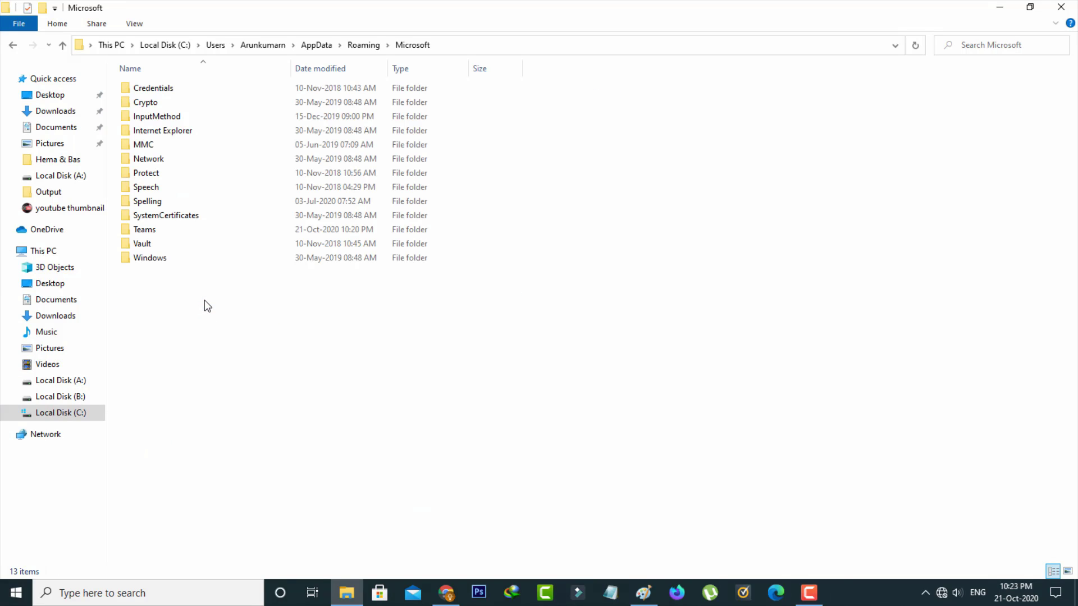
click(194, 229)
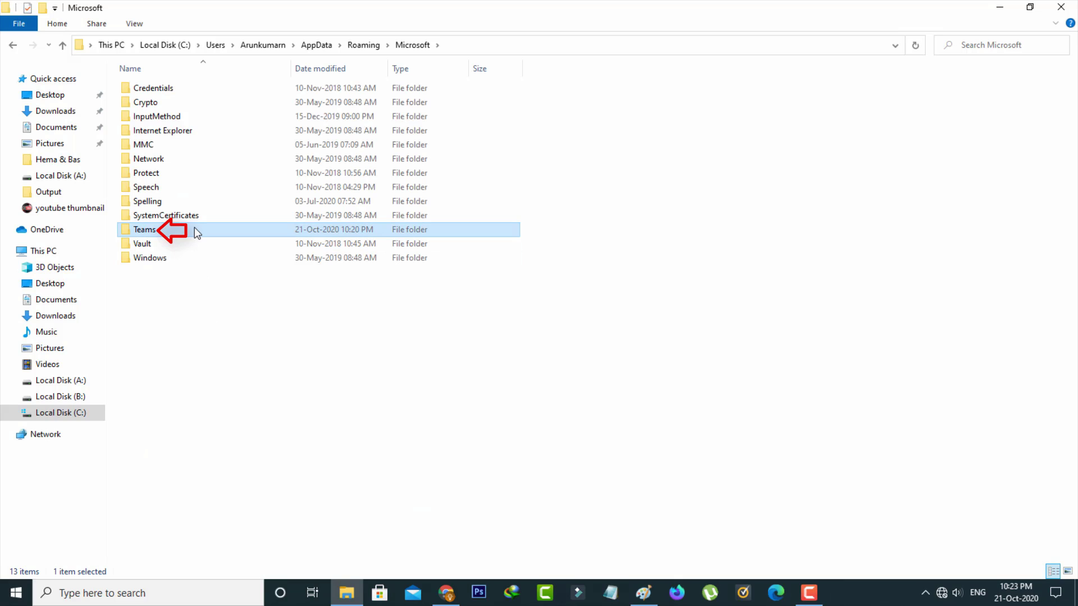
double_click(195, 229)
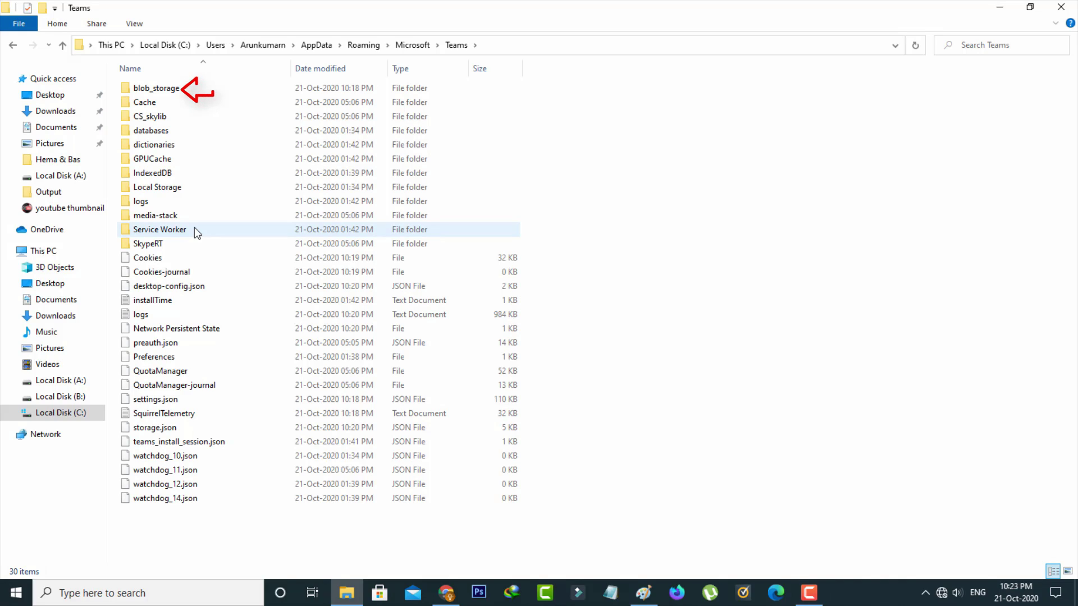
Step: Permanently delete the contents of the blob_storage folder and return to the Teams folder
double_click(160, 91)
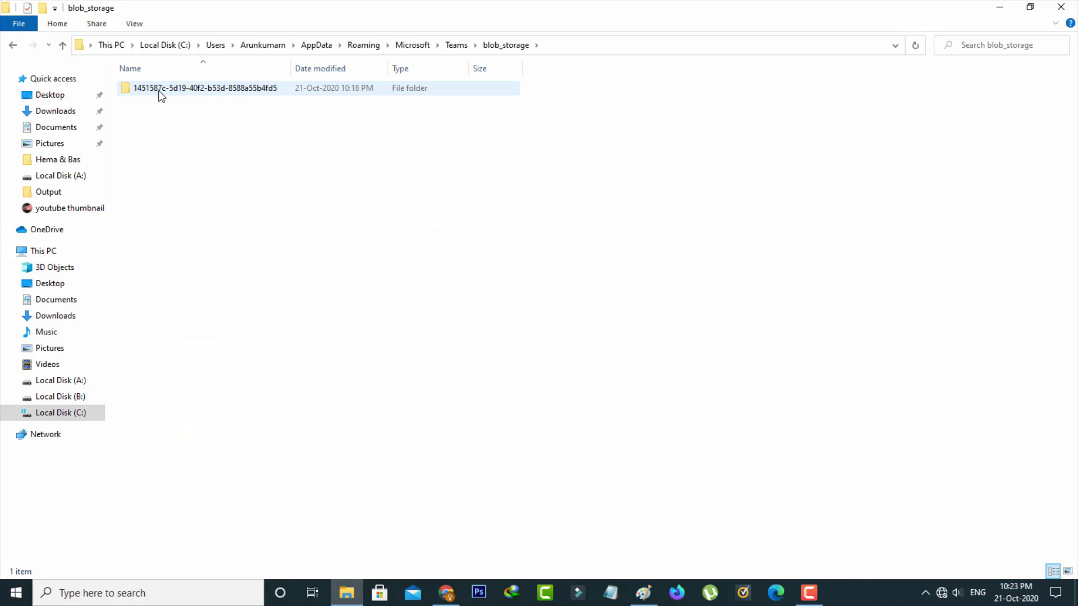
click(182, 88)
key(shift+Delete)
key(Return)
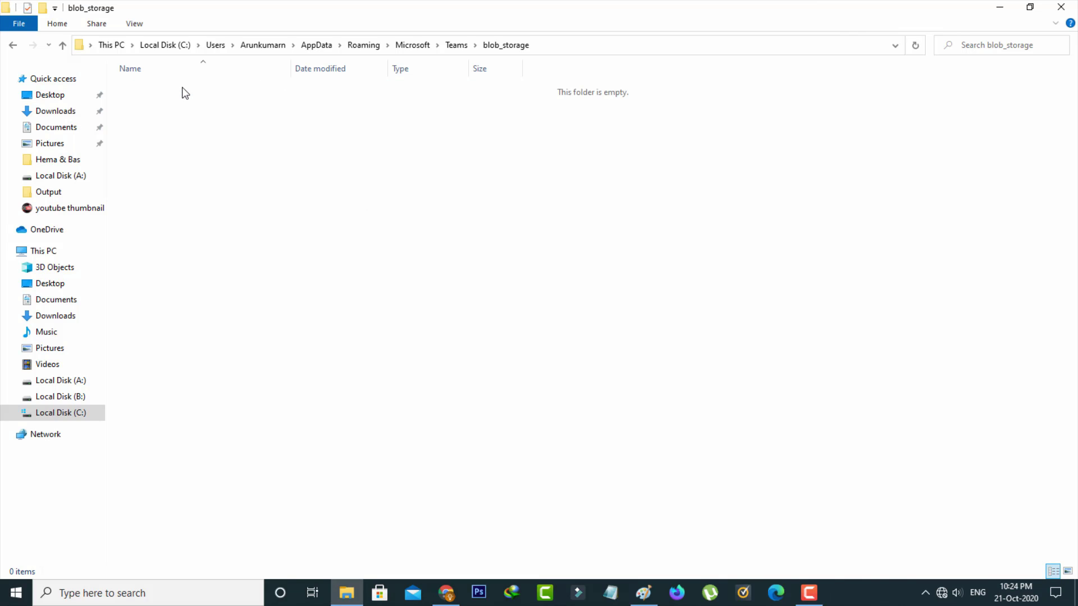
click(12, 45)
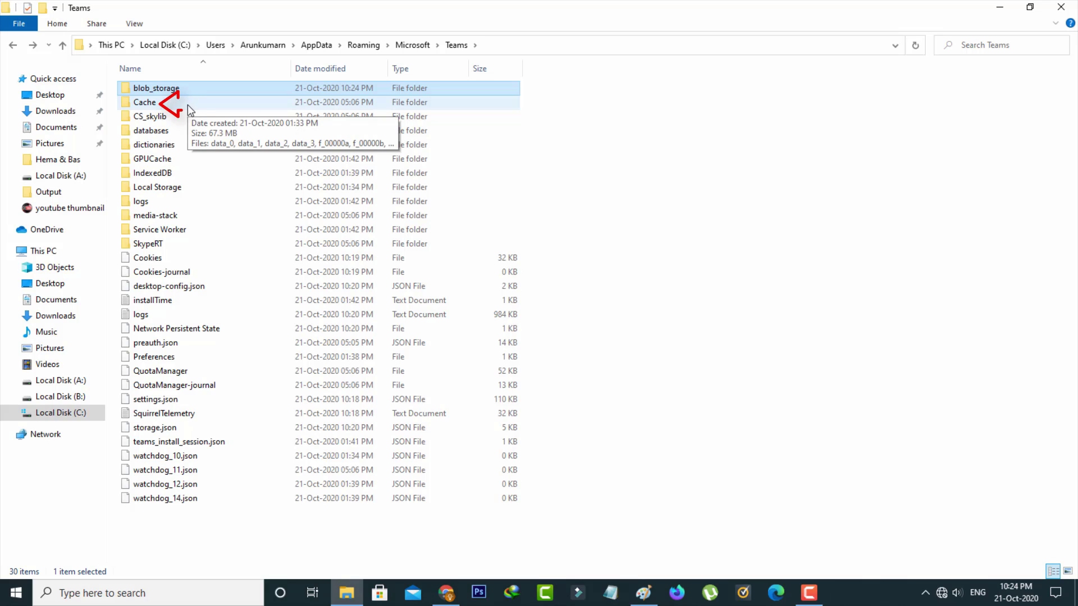
Step: Permanently delete all files in the Cache folder and go back to the Teams folder
double_click(145, 103)
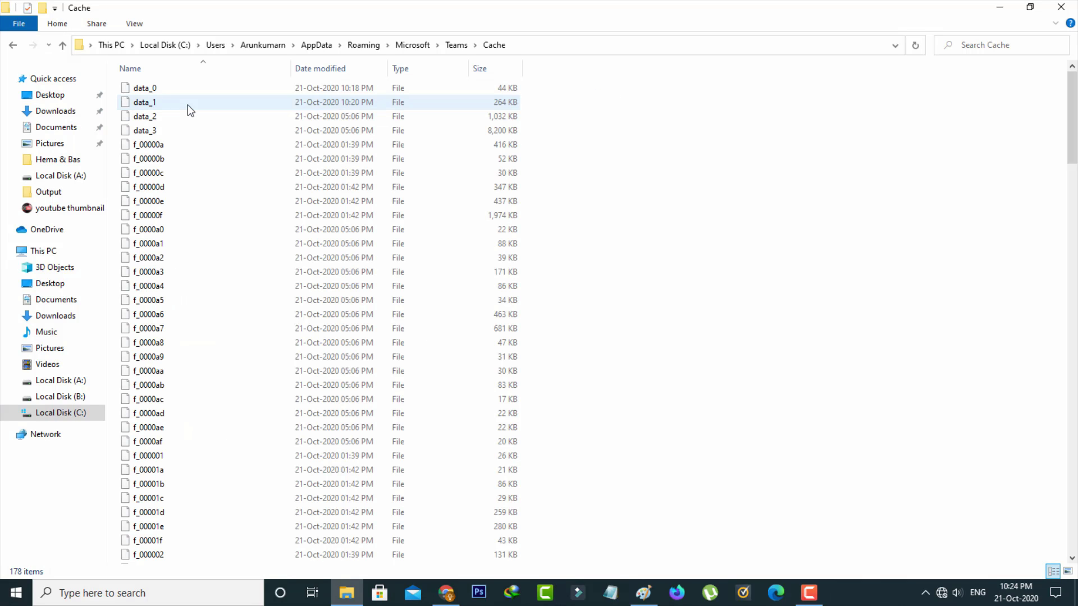
key(ctrl+a)
key(shift+Delete)
key(Return)
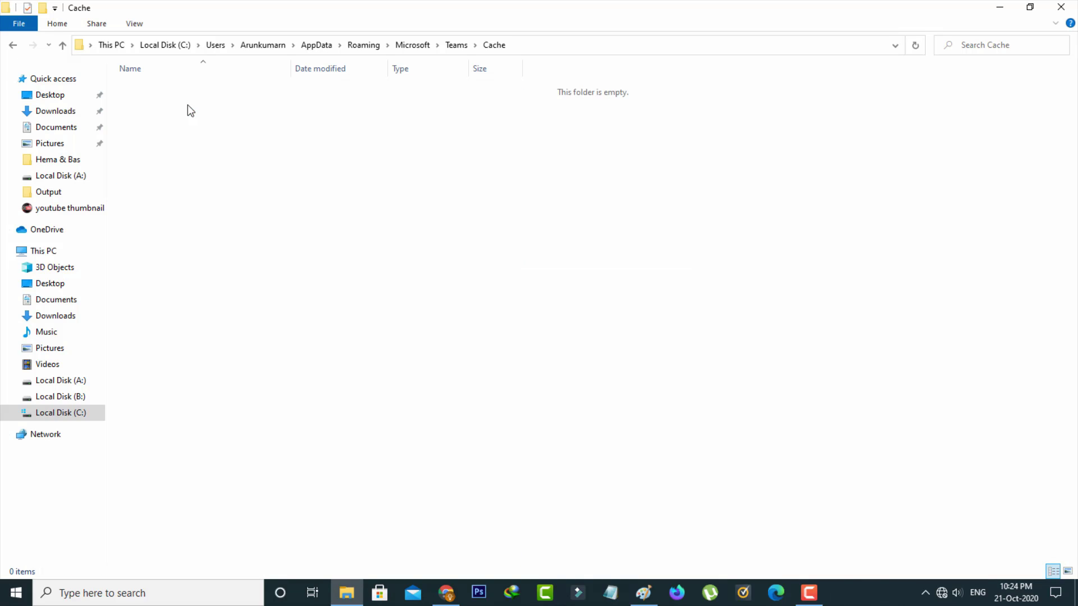
click(12, 45)
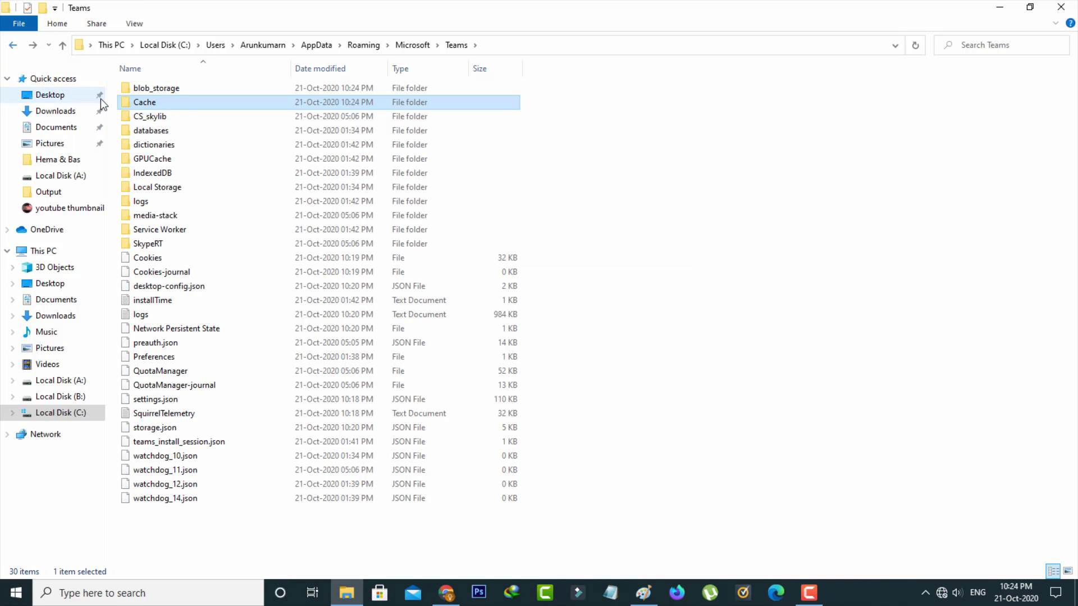
Step: Permanently delete both files in the databases folder and return to the Teams folder
click(196, 135)
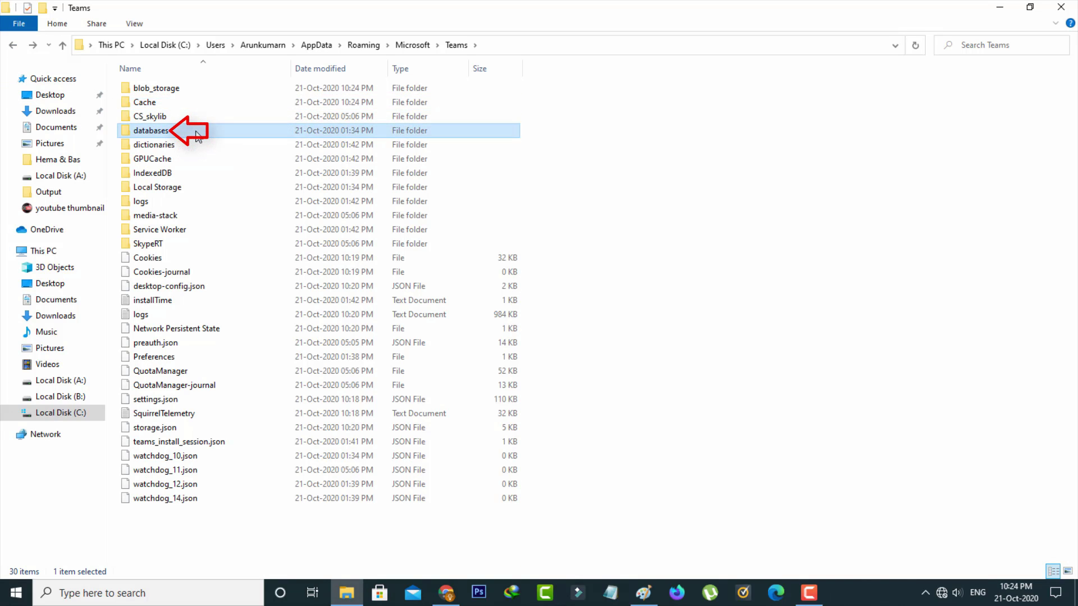
double_click(198, 136)
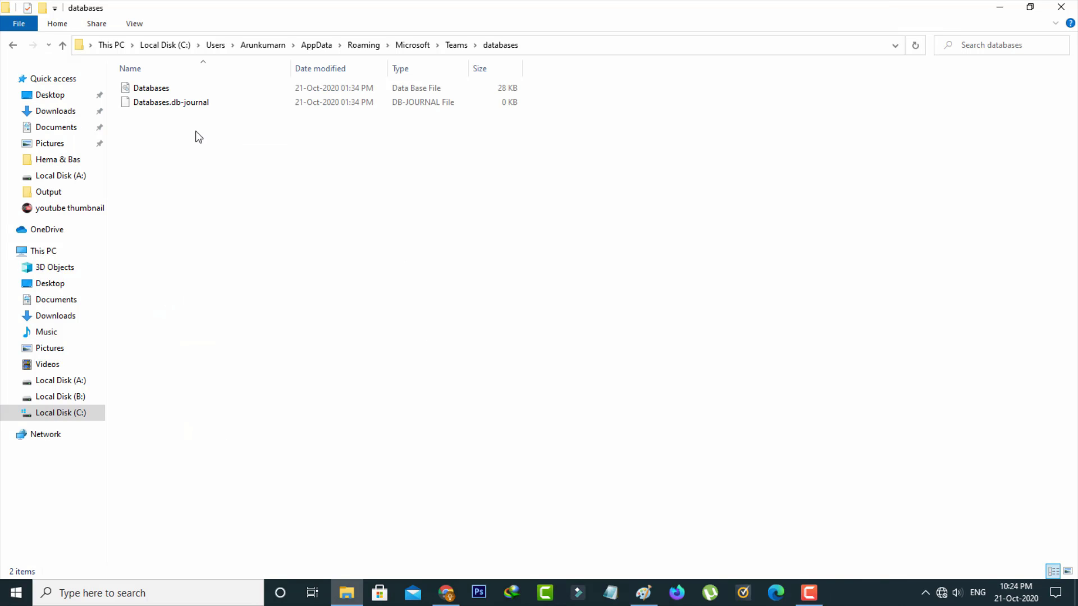
key(ctrl+a)
key(shift+Delete)
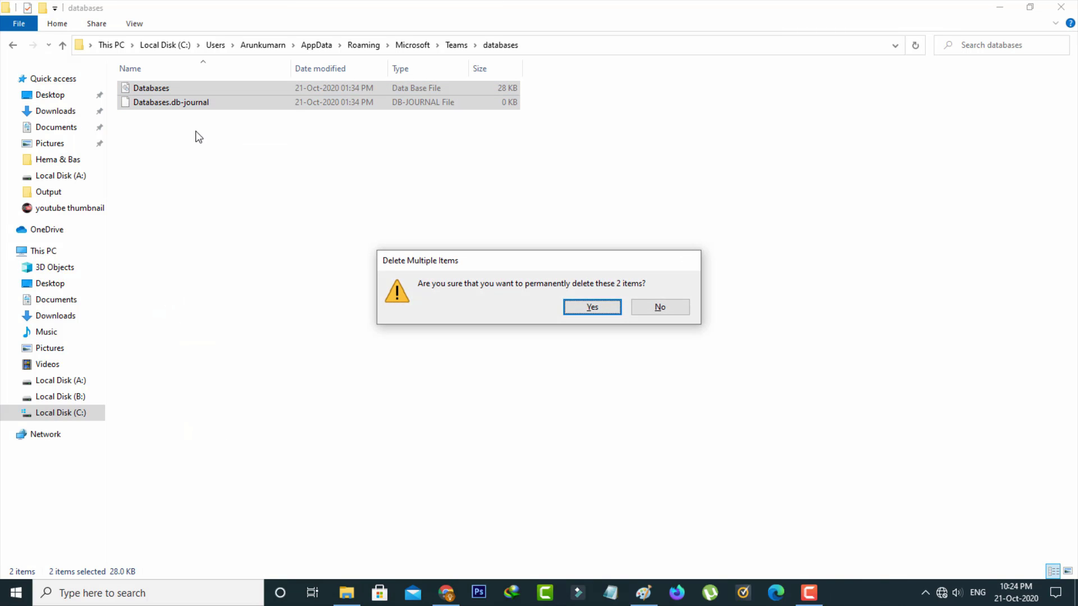
key(Return)
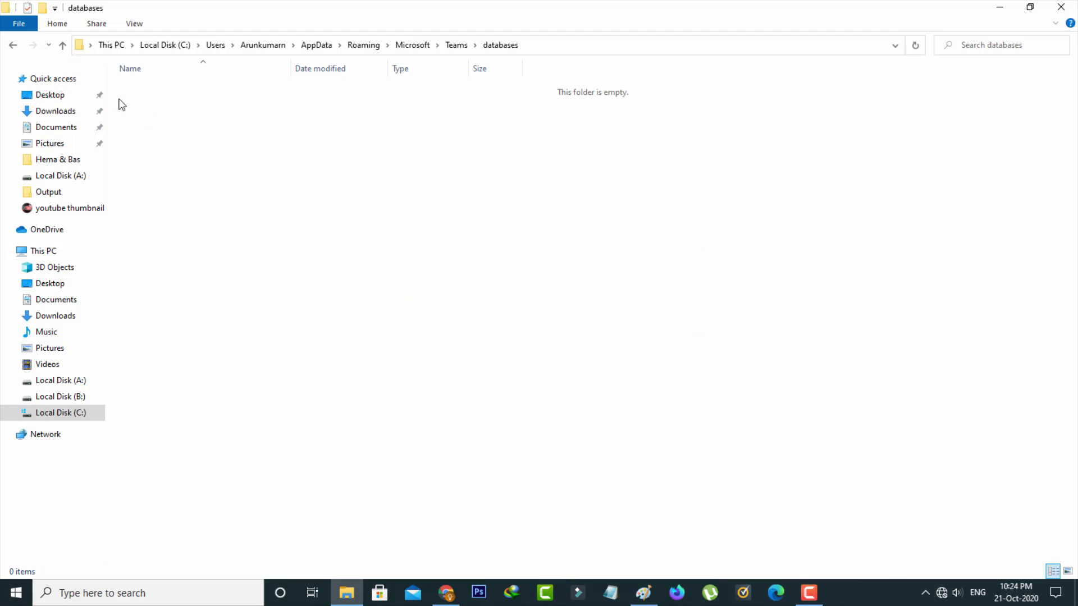
click(13, 45)
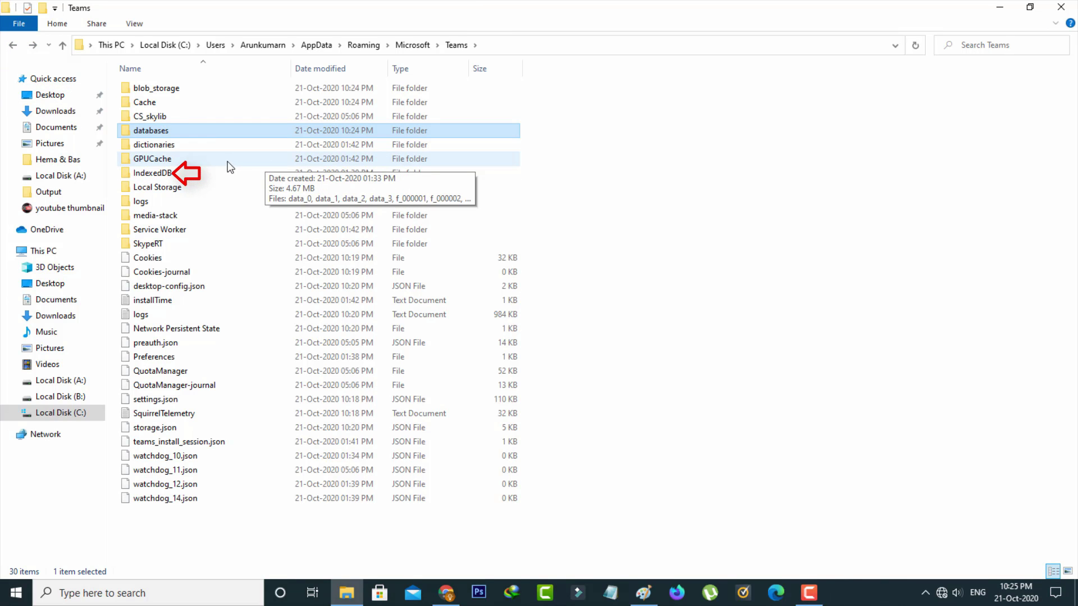
Step: Permanently delete the subfolder inside IndexedDB and go back to the Teams folder
double_click(218, 175)
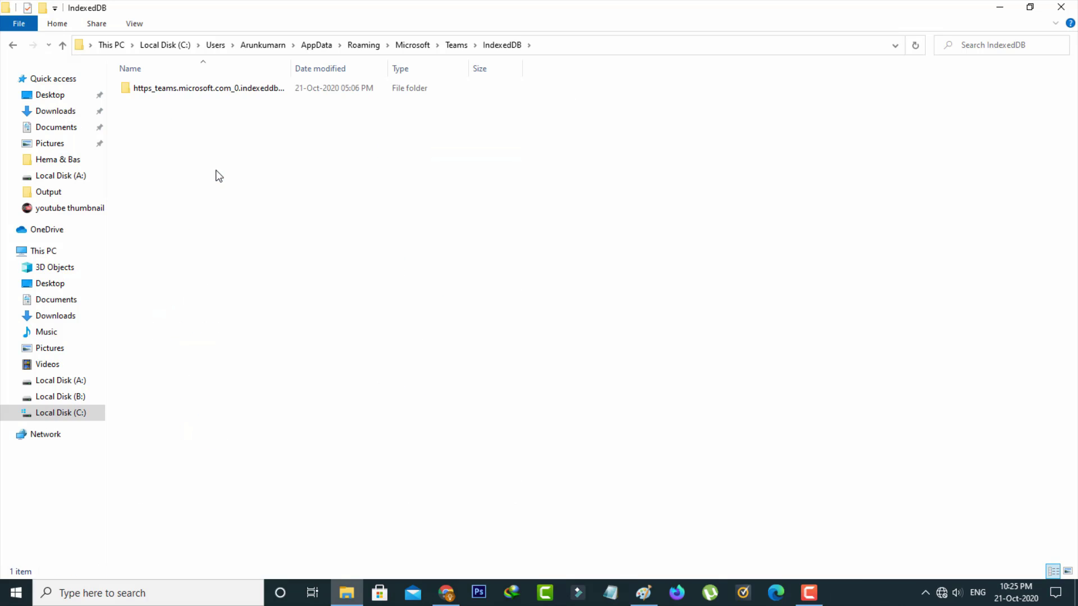
key(ctrl+a)
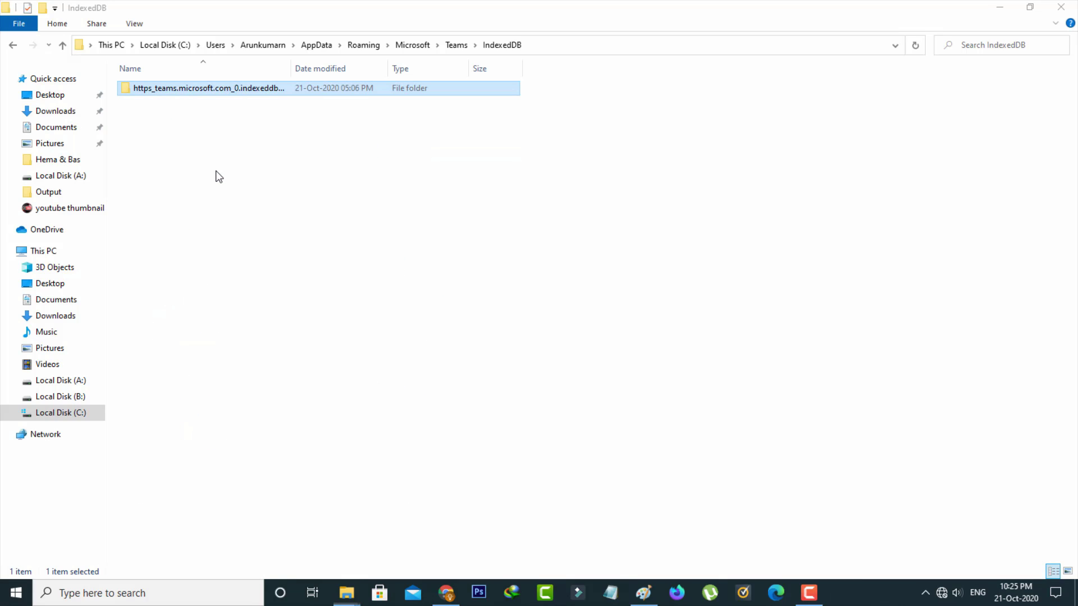
key(shift+Delete)
key(Return)
key(BackSpace)
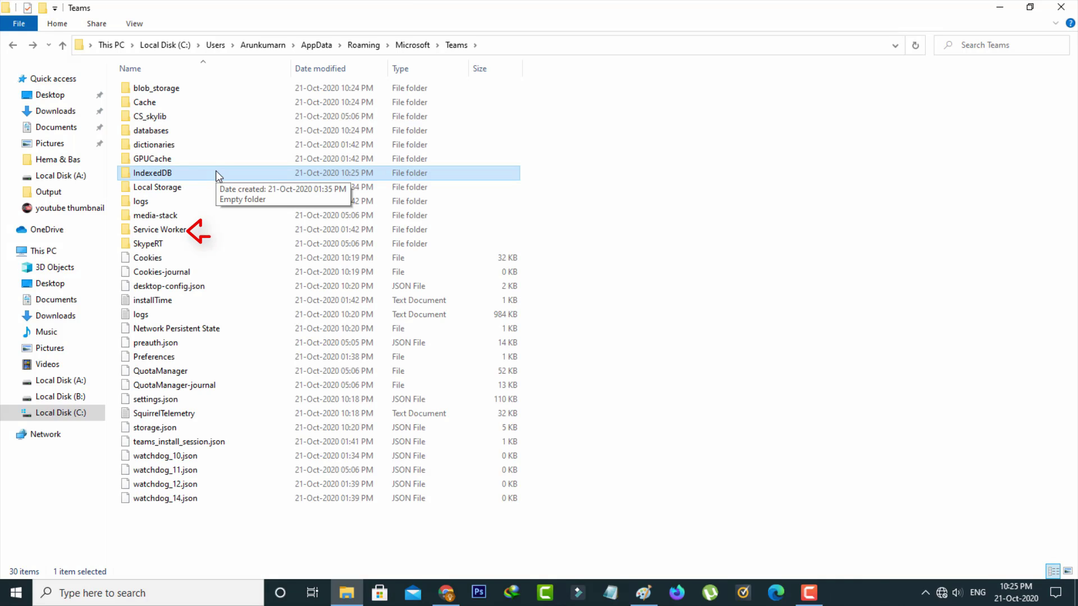
Step: Permanently delete the subfolder in CacheStorage within Service Worker, and select the Database folder back in Service Worker
double_click(163, 229)
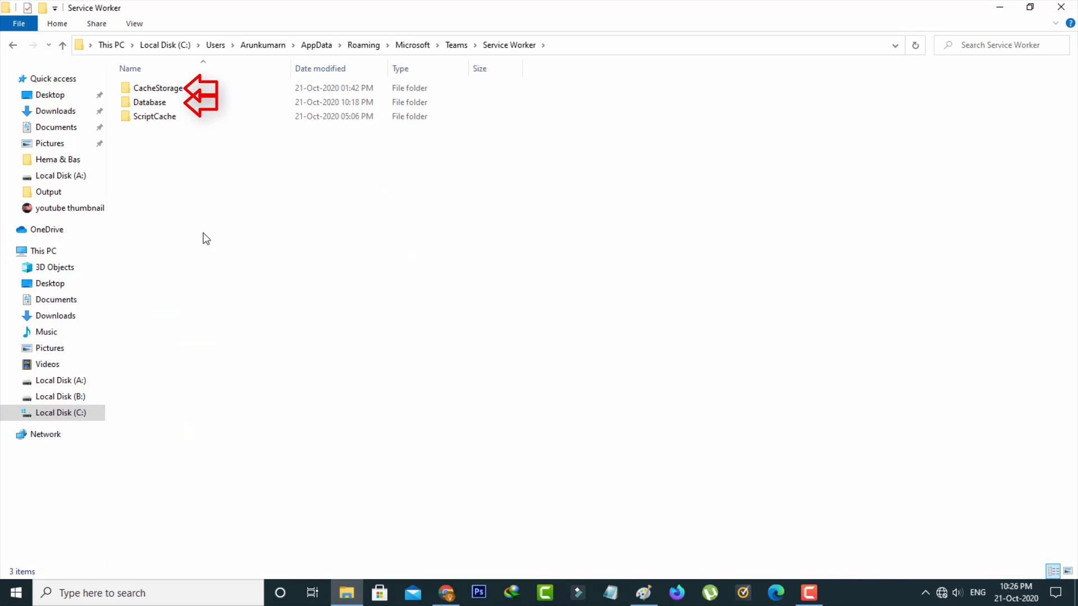
double_click(158, 89)
click(161, 90)
key(shift+Delete)
key(Return)
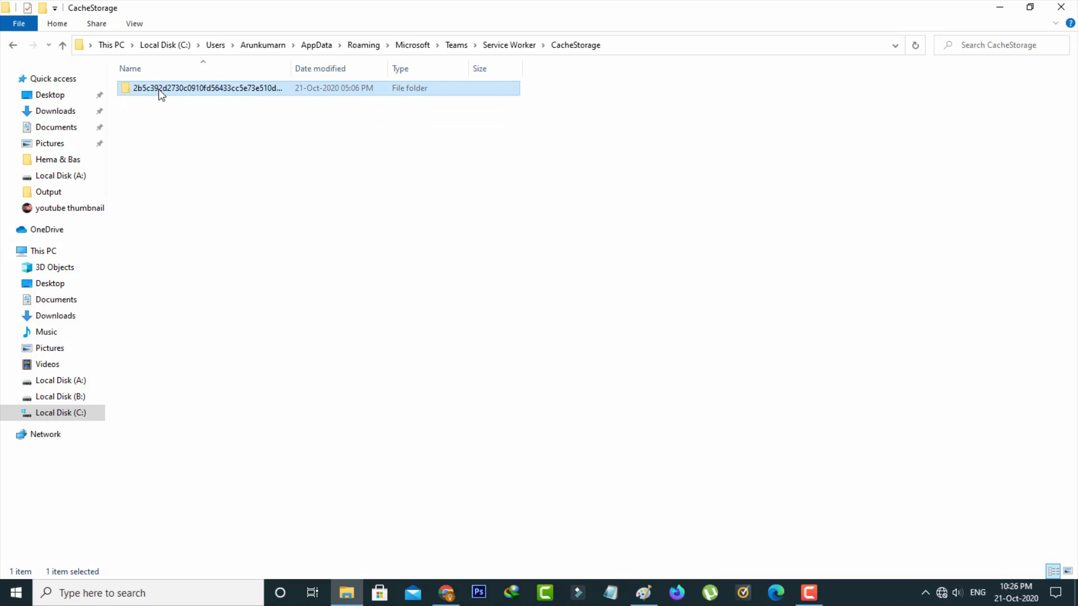
key(BackSpace)
key(Down)
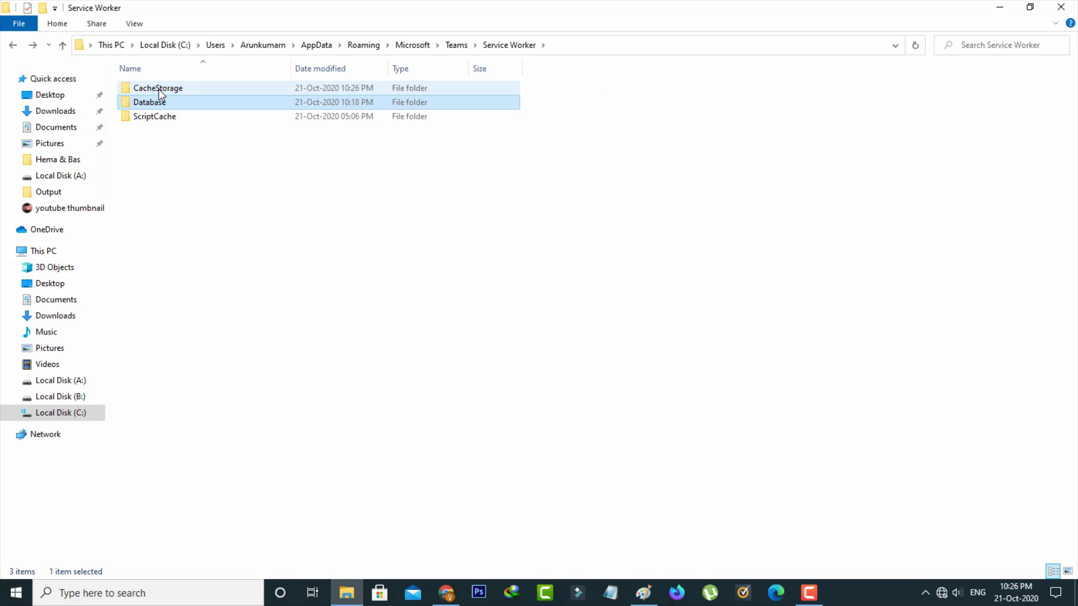
Step: Permanently delete all files in the Database folder within Service Worker, return to Service Worker, and close the file window
key(Return)
key(ctrl+a)
key(shift+Delete)
key(Return)
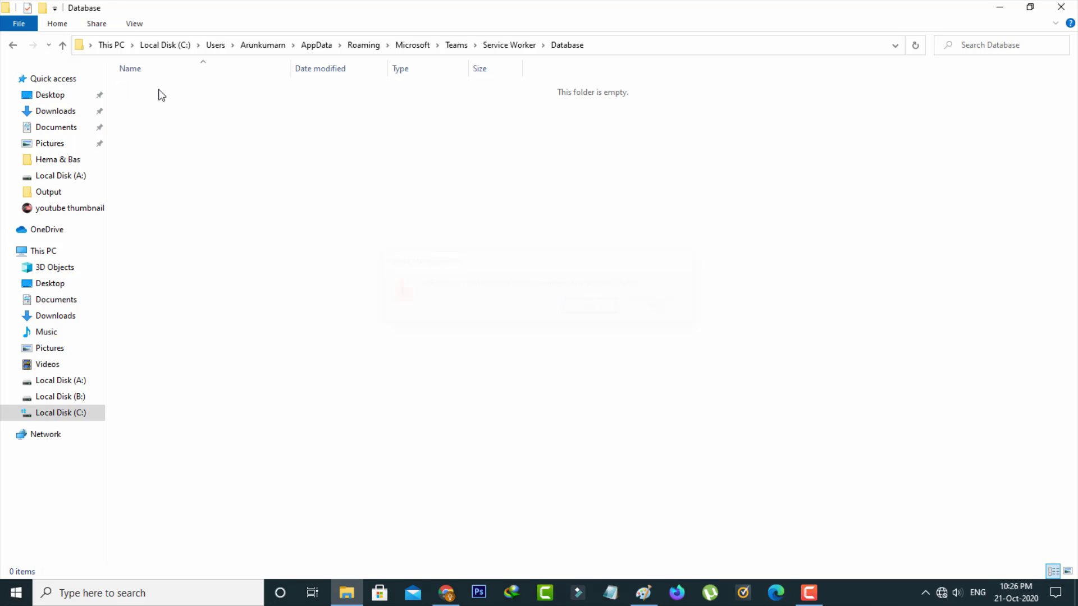
click(12, 49)
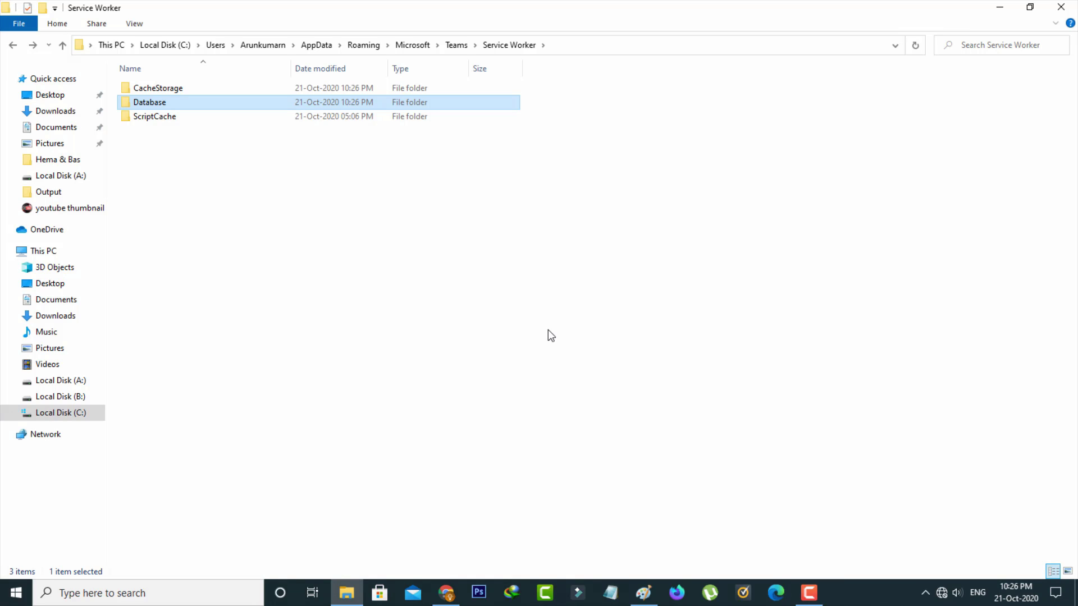
click(1061, 7)
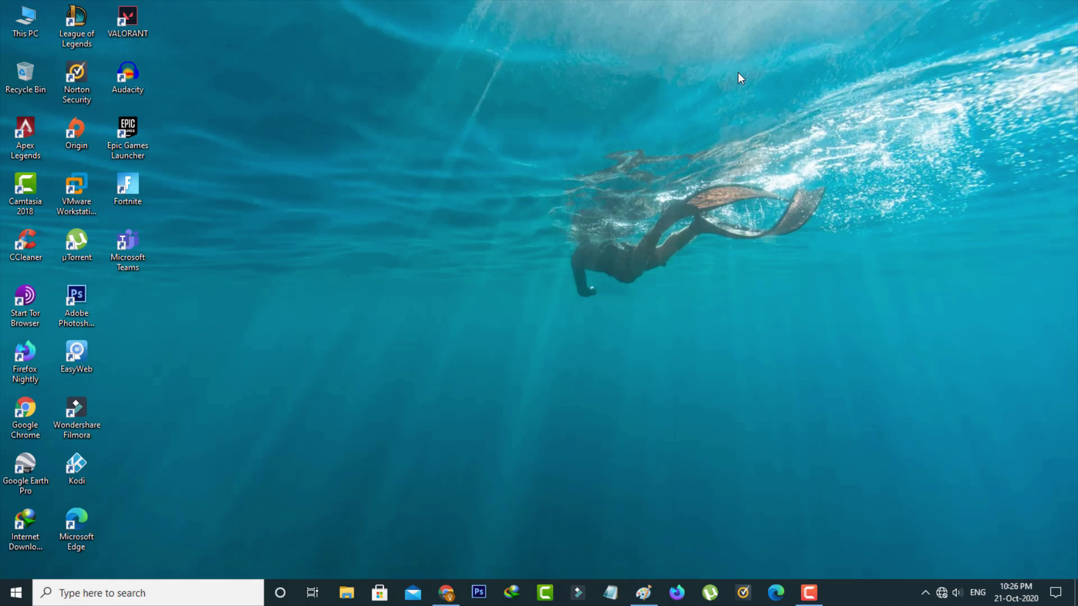
Step: Restart the computer from the Shut Down Windows dialog, and launch Microsoft Teams once the desktop is back
key(alt+F4)
key(Down)
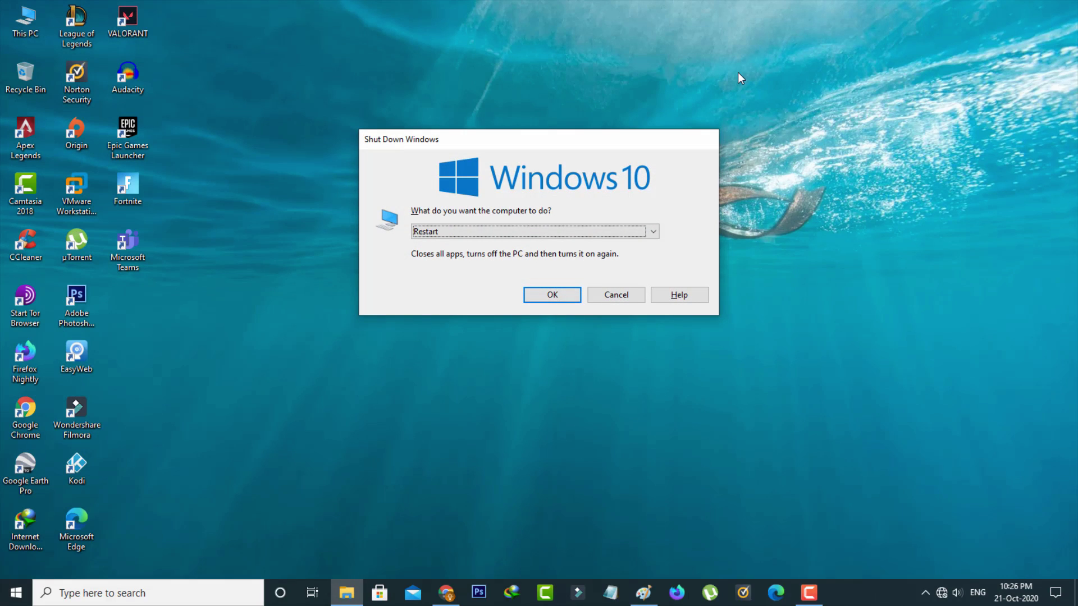
key(Return)
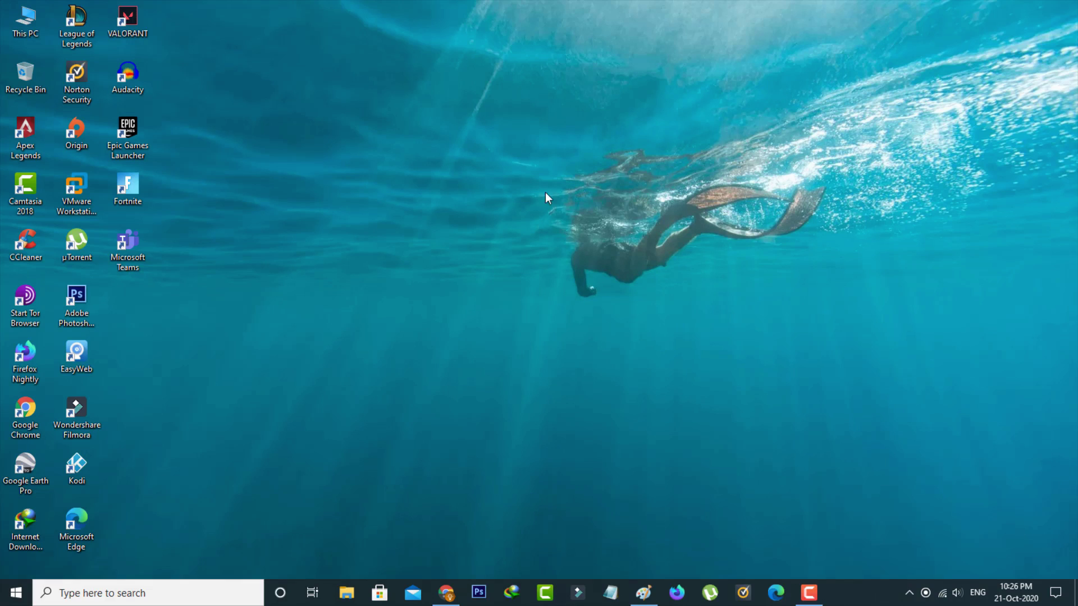
double_click(147, 240)
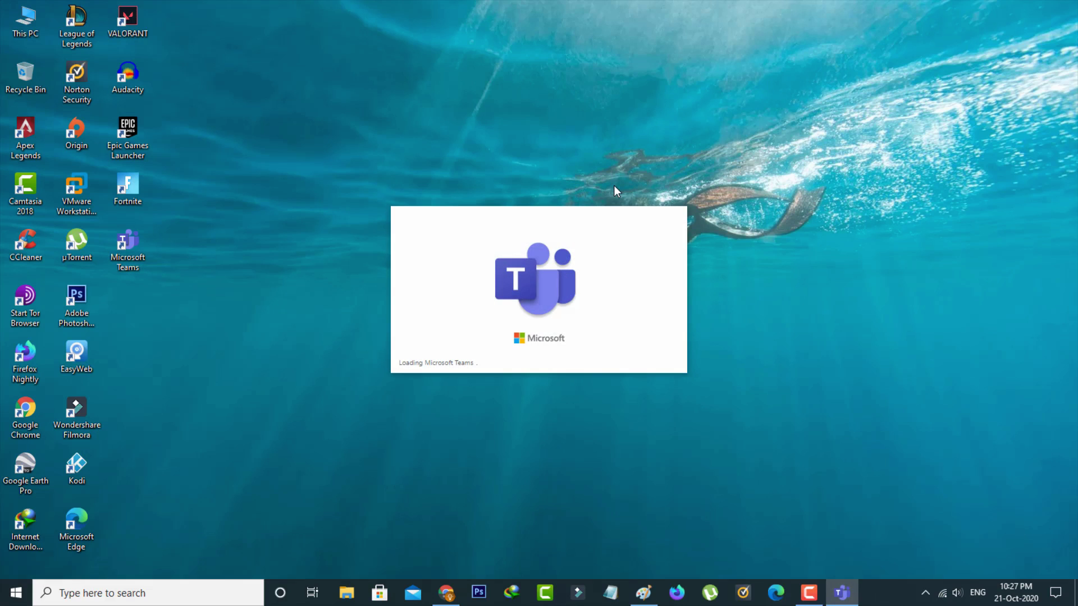